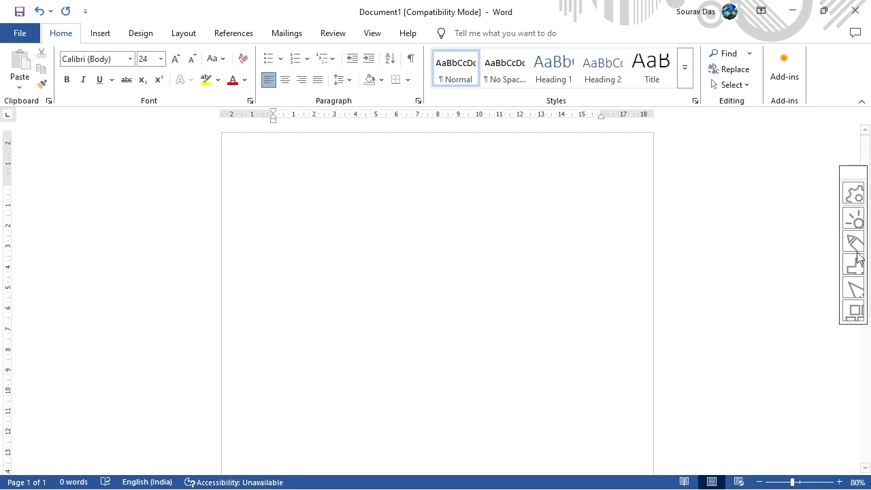
{"action": "left_click", "coordinate": [854, 312]}
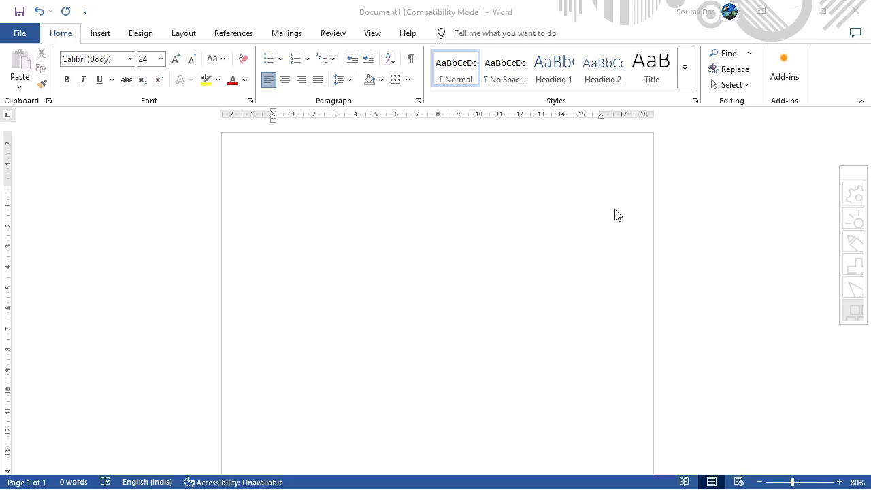
{"action": "left_click", "coordinate": [463, 226]}
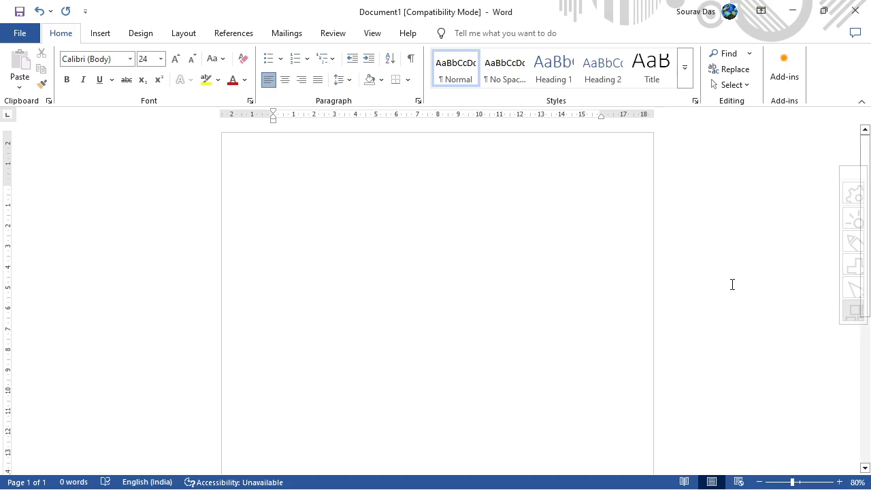
{"action": "left_click", "coordinate": [855, 291]}
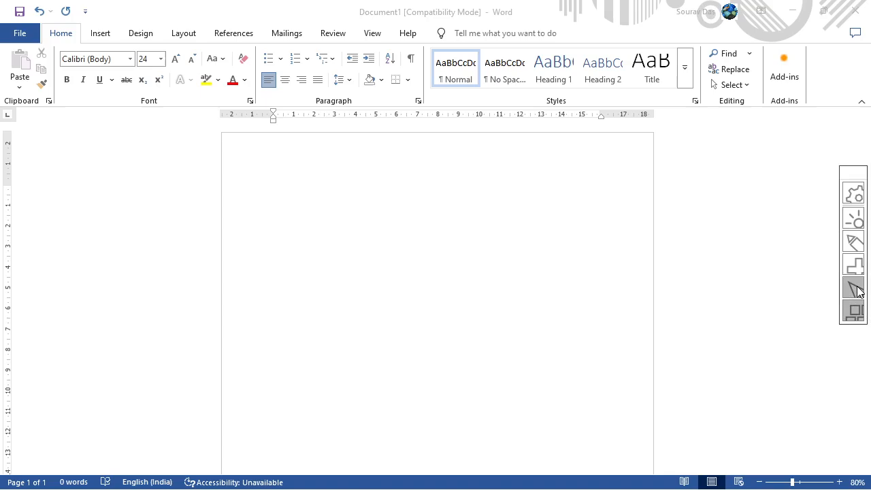
Step: Insert several default tab spaces on the empty first line of the document
{"action": "left_click", "coordinate": [265, 210]}
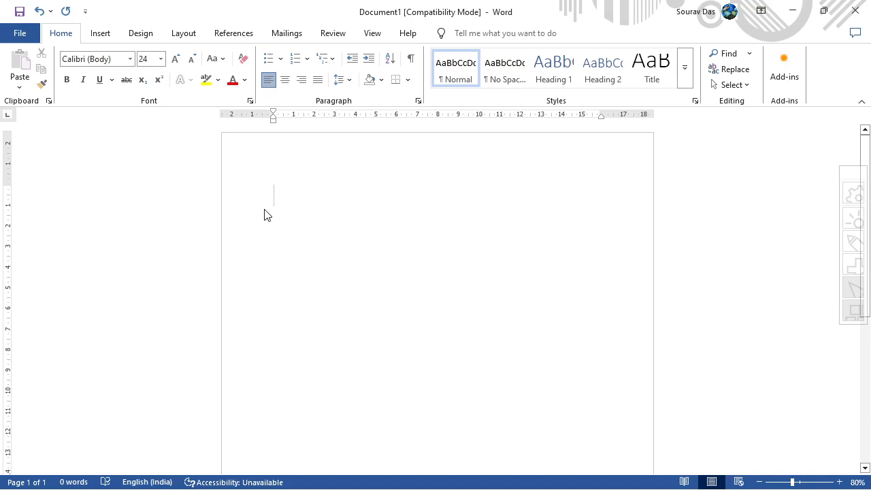
{"action": "key", "text": "Tab"}
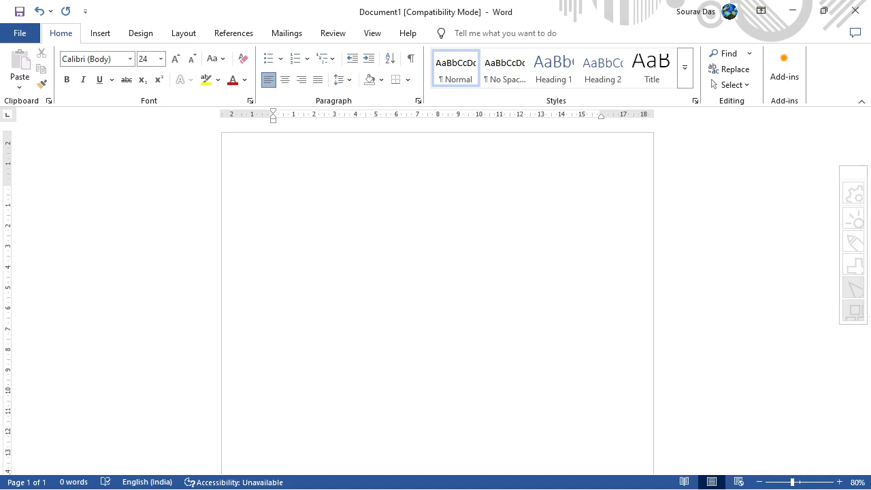
{"action": "key", "text": "Tab"}
{"action": "key", "text": "Tab"}
{"action": "key", "text": "Tab"}
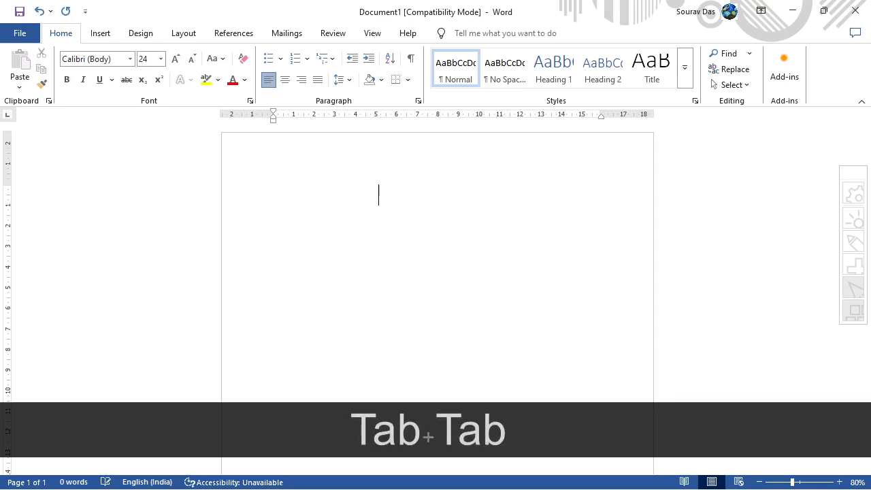
{"action": "key", "text": "Tab"}
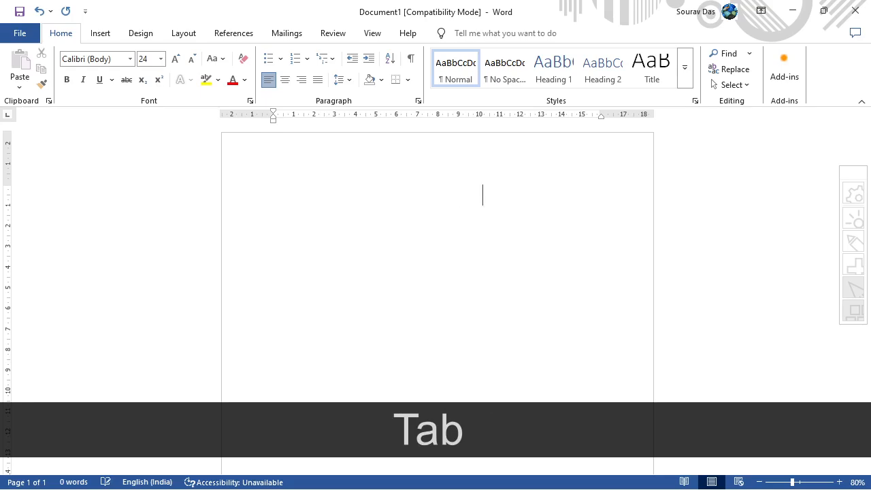
{"action": "key", "text": "Tab"}
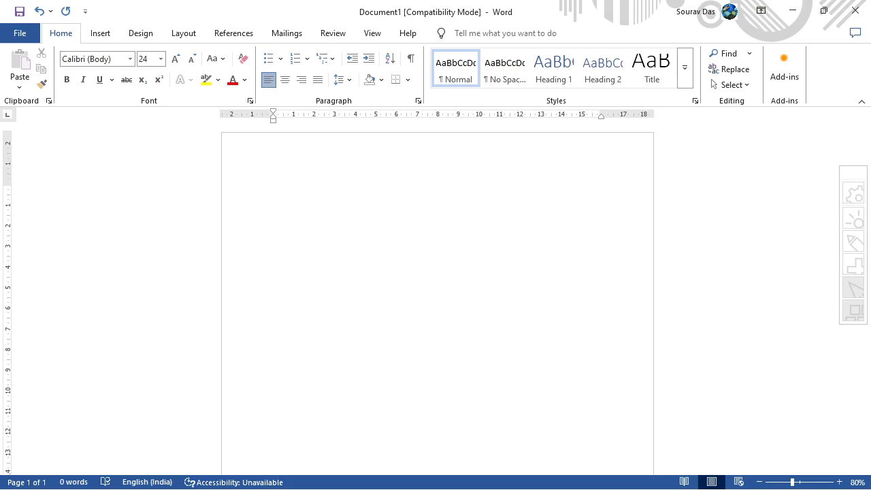
Step: Delete all the tab spaces from the first line, back to the line's start
{"action": "key", "text": "BackSpace"}
{"action": "key", "text": "BackSpace"}
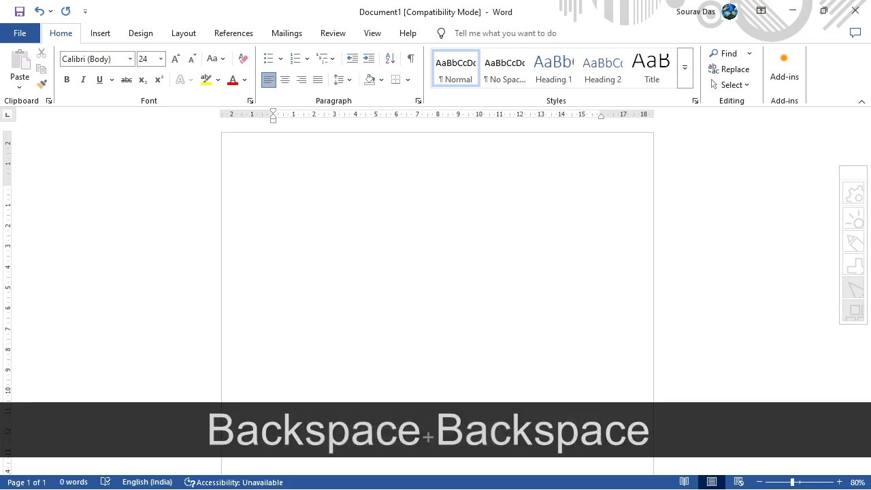
{"action": "key", "text": "BackSpace"}
{"action": "key", "text": "BackSpace"}
{"action": "key", "text": "BackSpace"}
{"action": "key", "text": "BackSpace"}
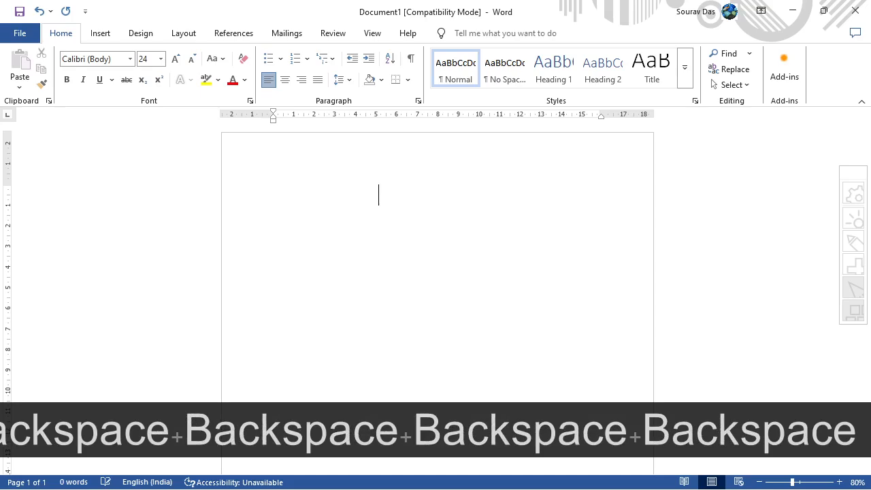
{"action": "key", "text": "BackSpace"}
{"action": "key", "text": "BackSpace"}
{"action": "key", "text": "BackSpace"}
{"action": "key", "text": "BackSpace"}
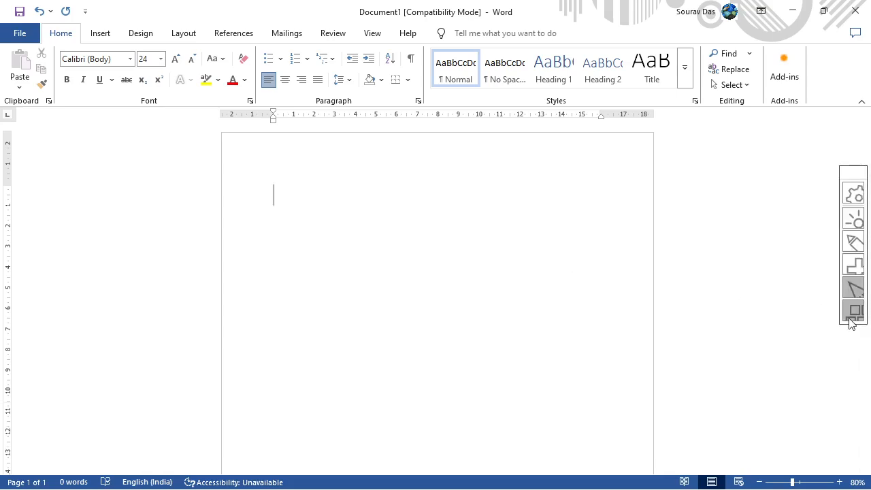
{"action": "left_click", "coordinate": [849, 323]}
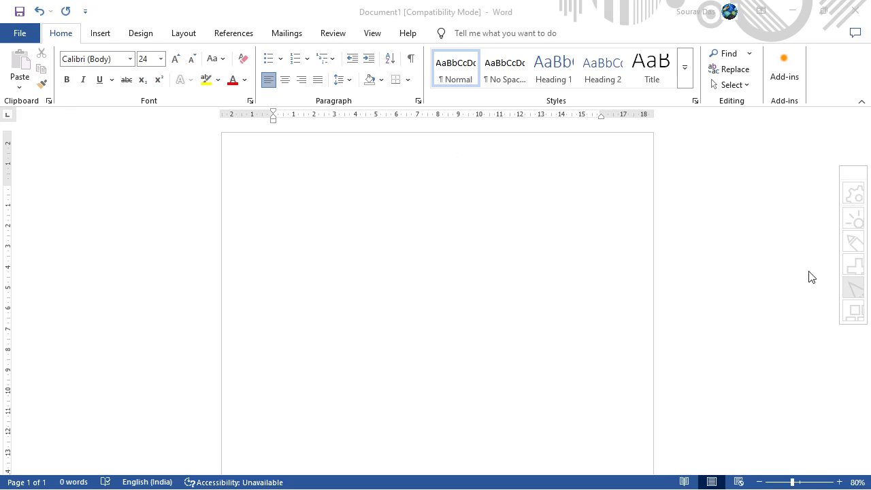
{"action": "left_click", "coordinate": [855, 265]}
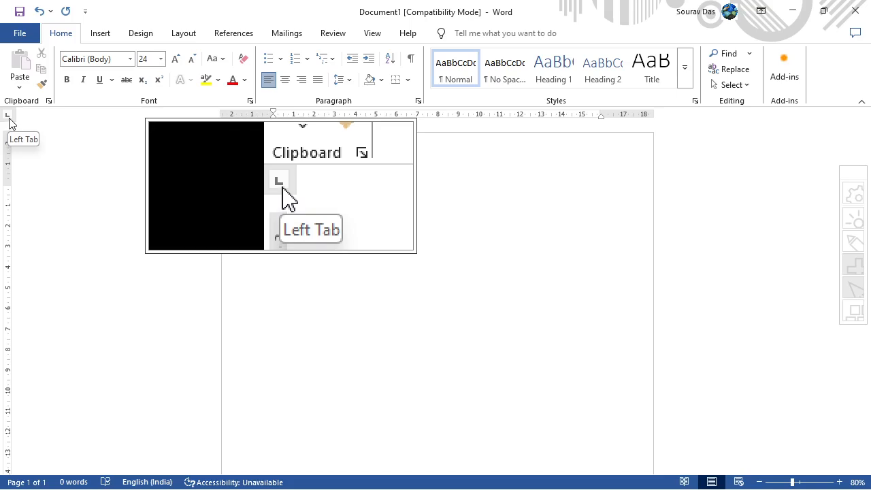
Step: Examine every tab and indent type offered by the ruler's tab selector, cycling through until Left Tab is selected again
{"action": "left_click", "coordinate": [9, 119]}
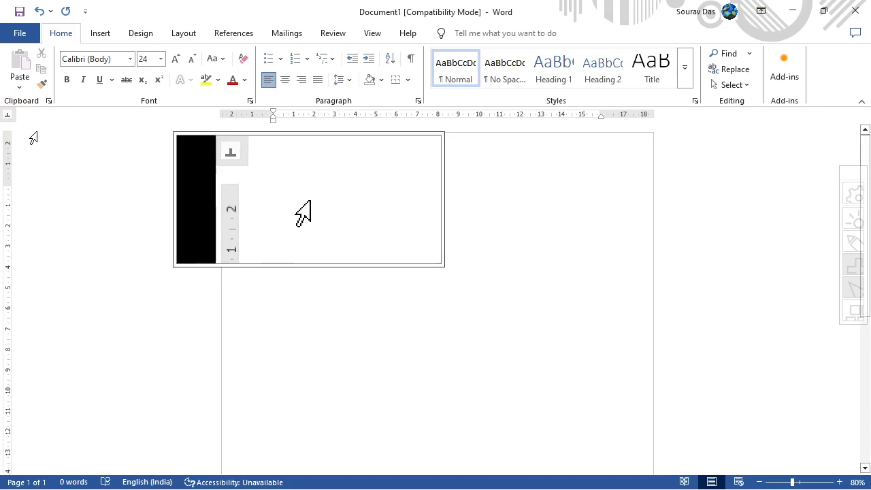
{"action": "left_click", "coordinate": [8, 118]}
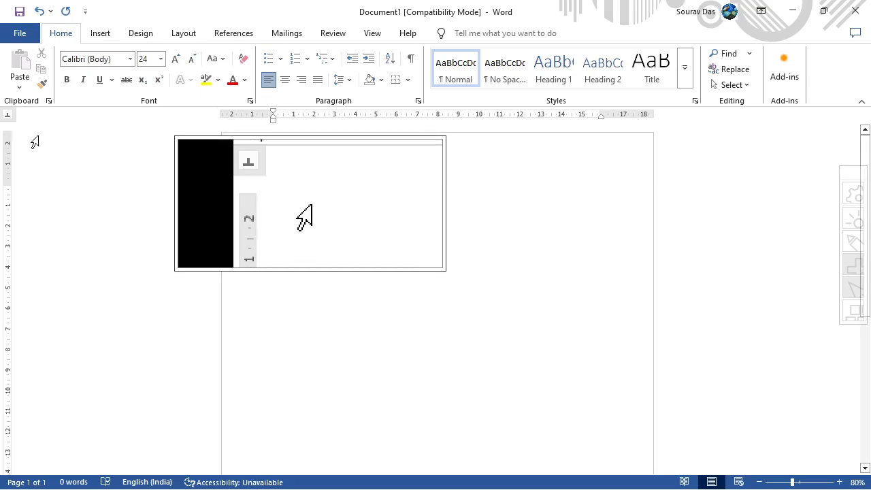
{"action": "left_click", "coordinate": [8, 118]}
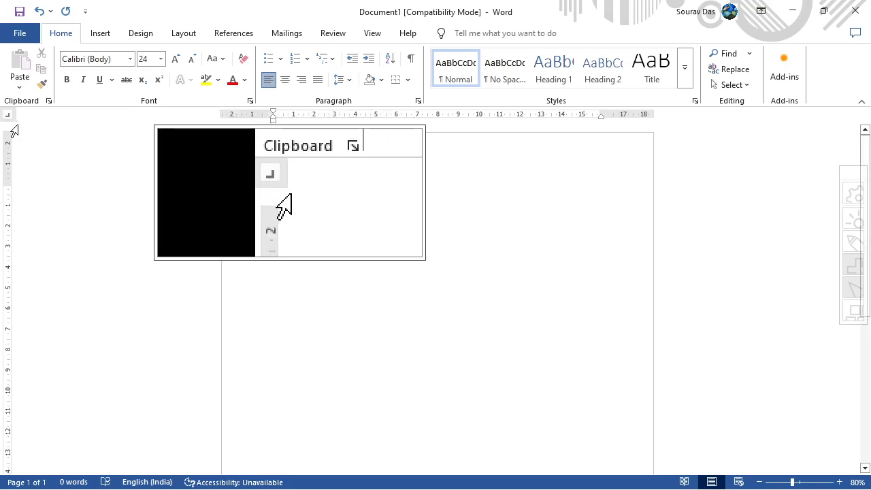
{"action": "left_click", "coordinate": [8, 118]}
{"action": "left_click", "coordinate": [8, 119]}
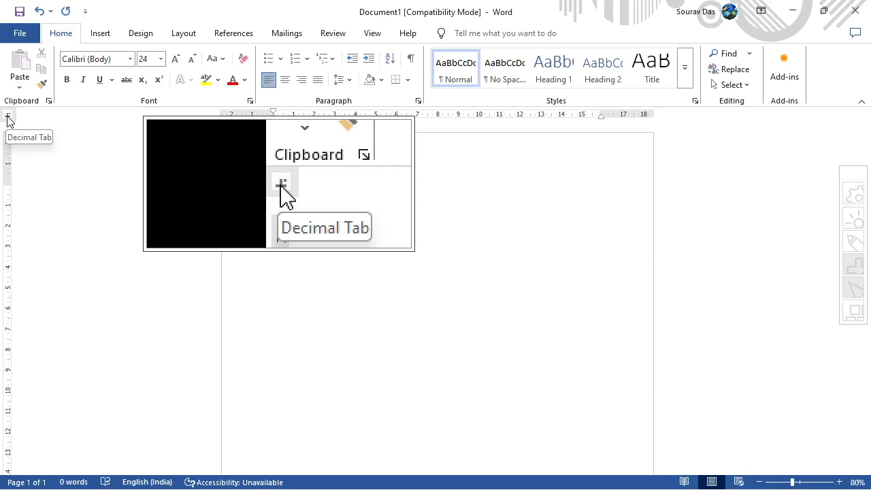
{"action": "left_click", "coordinate": [9, 120]}
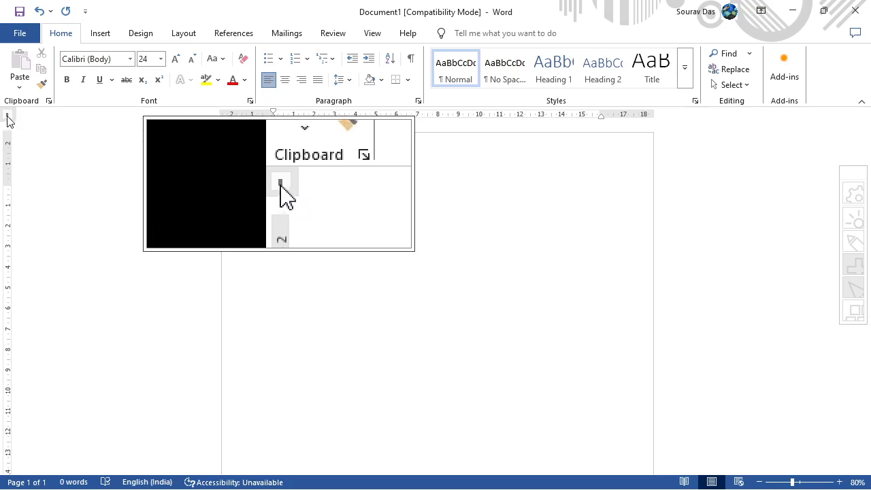
{"action": "left_click", "coordinate": [8, 119]}
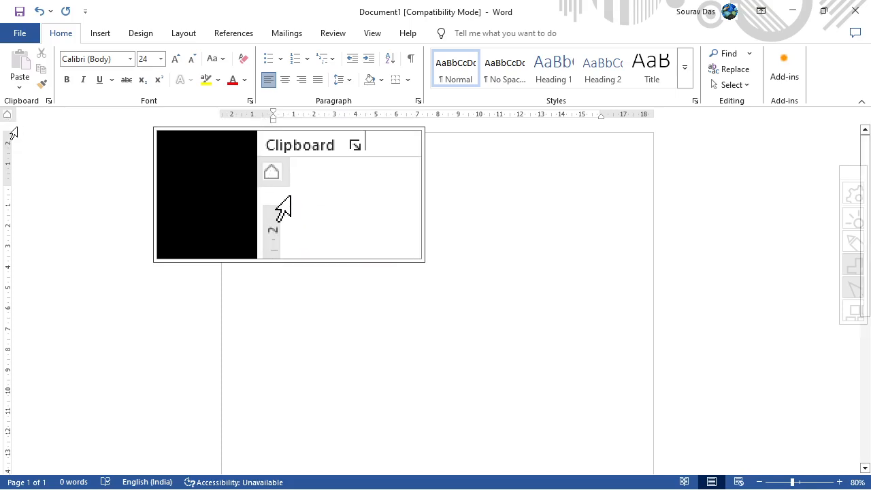
{"action": "left_click", "coordinate": [8, 119]}
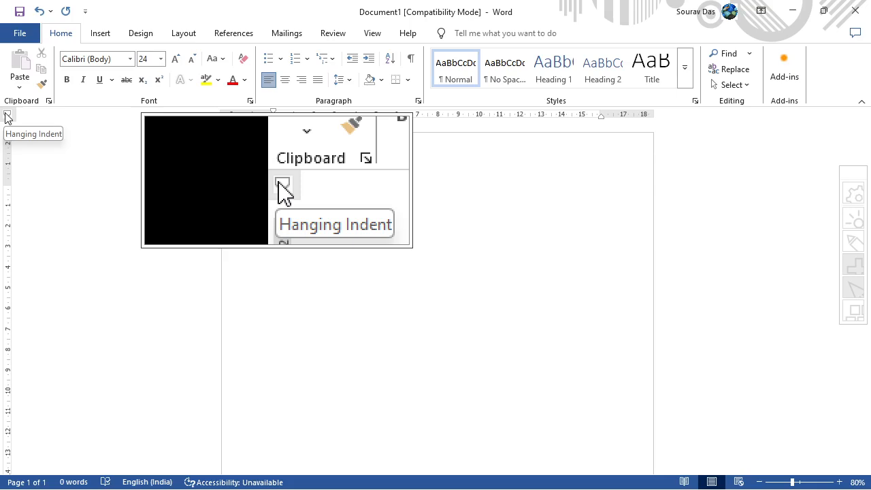
{"action": "left_click", "coordinate": [7, 119]}
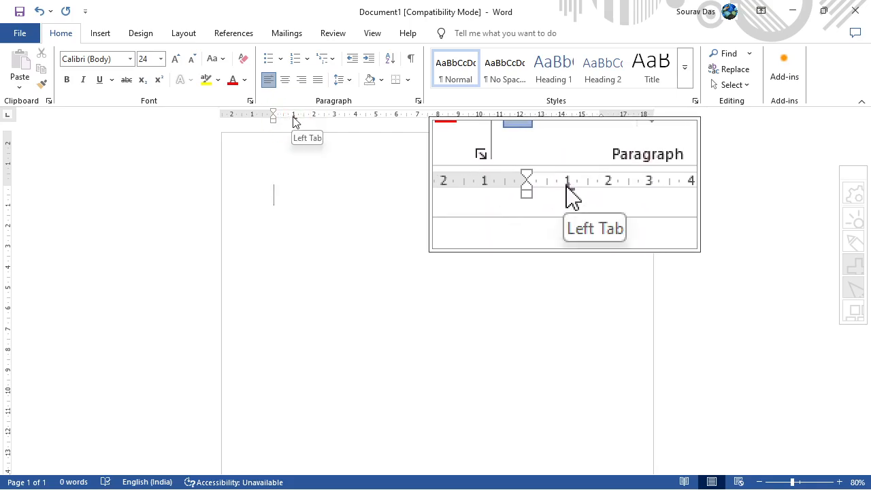
Step: Add left tab stops at 1 and 5 on the horizontal ruler and enter 123 and abc at those stops
{"action": "left_click", "coordinate": [296, 121]}
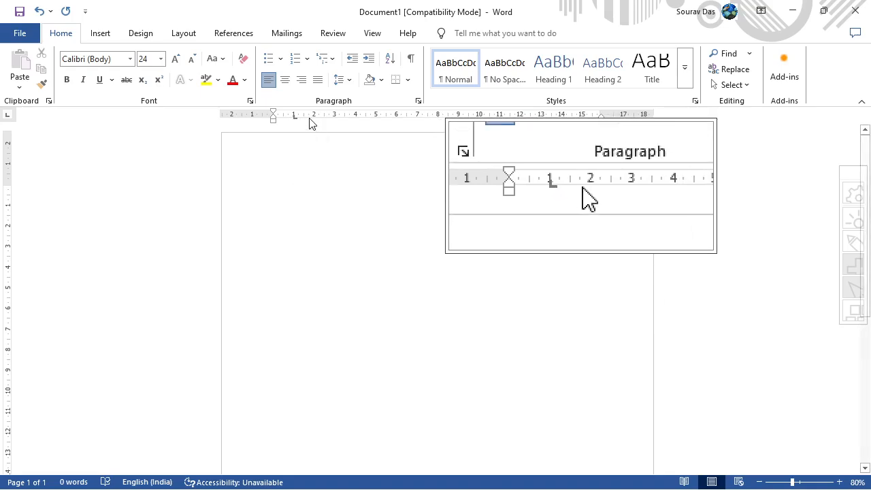
{"action": "left_click", "coordinate": [376, 117]}
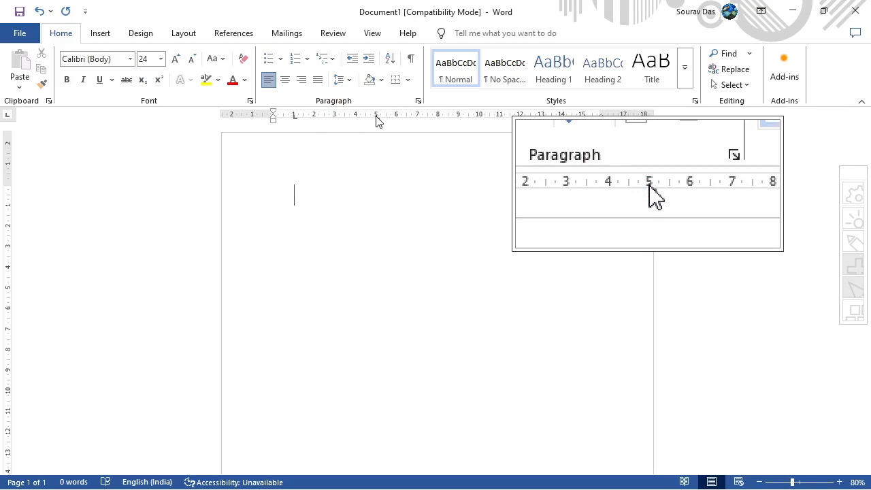
{"action": "left_click", "coordinate": [377, 118]}
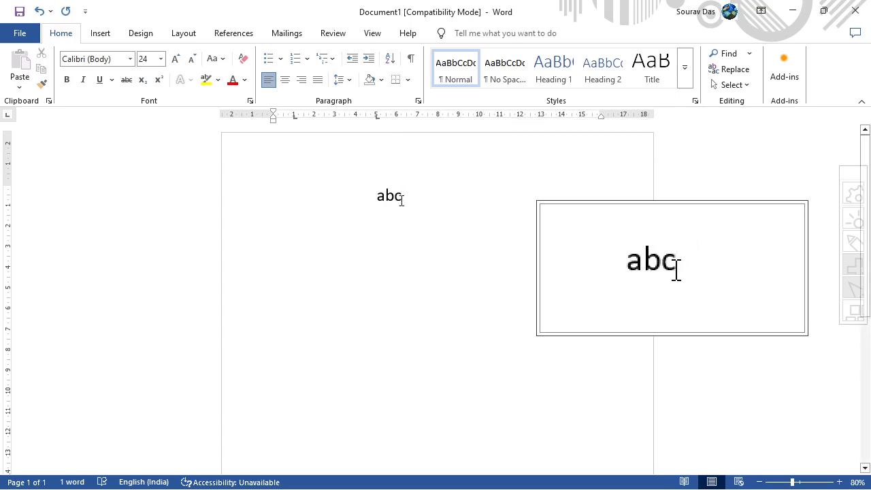
{"action": "left_click", "coordinate": [296, 195]}
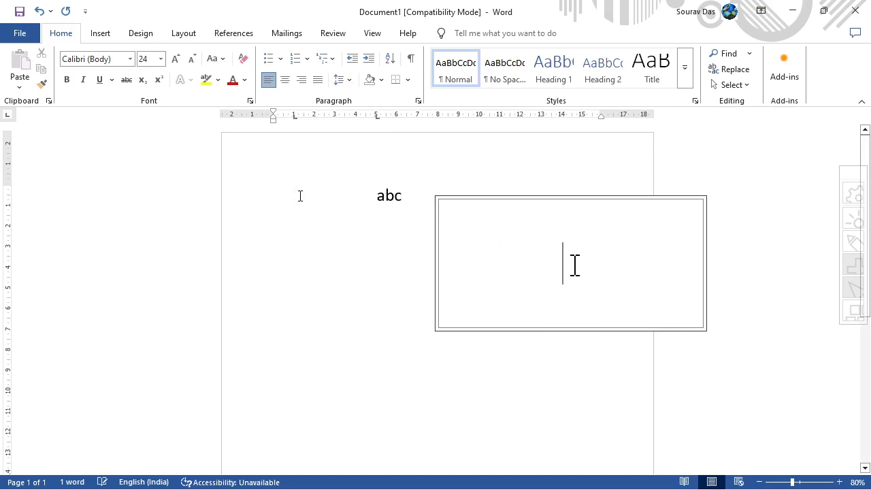
{"action": "type", "text": "123"}
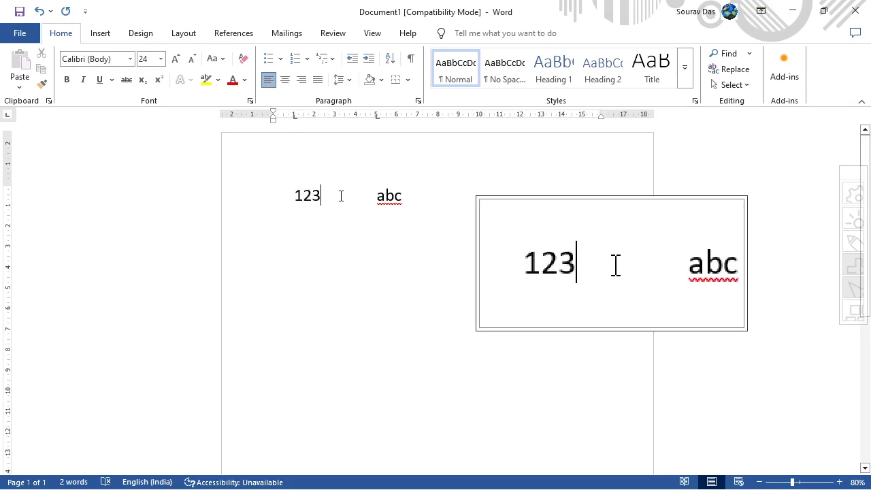
Step: Add a center tab stop at 10 on the horizontal ruler and enter defghi at that stop
{"action": "left_click", "coordinate": [8, 120]}
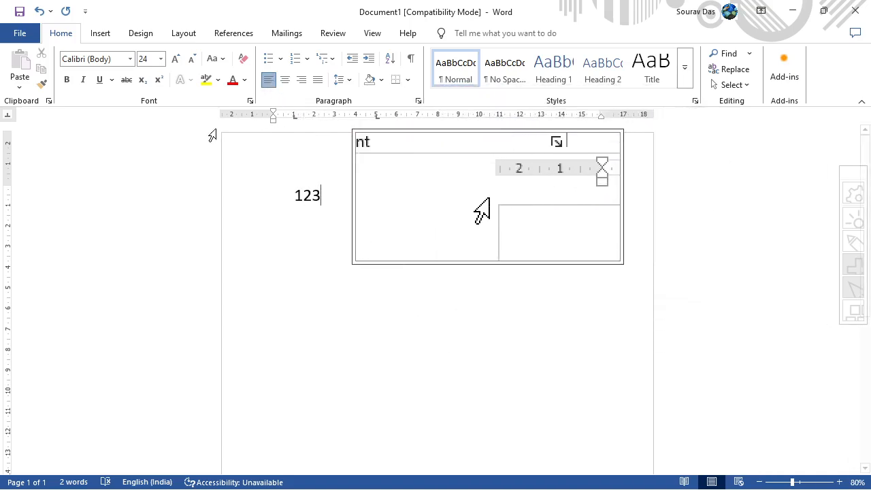
{"action": "left_click", "coordinate": [480, 114]}
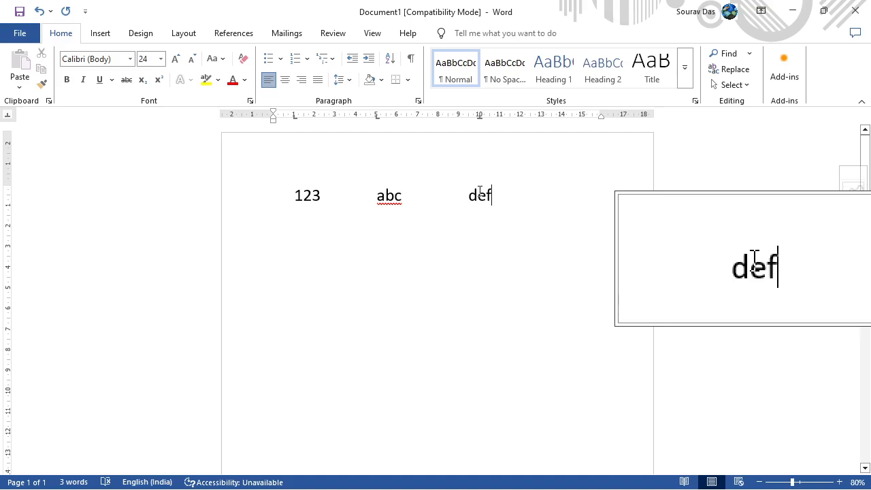
{"action": "left_click", "coordinate": [377, 202]}
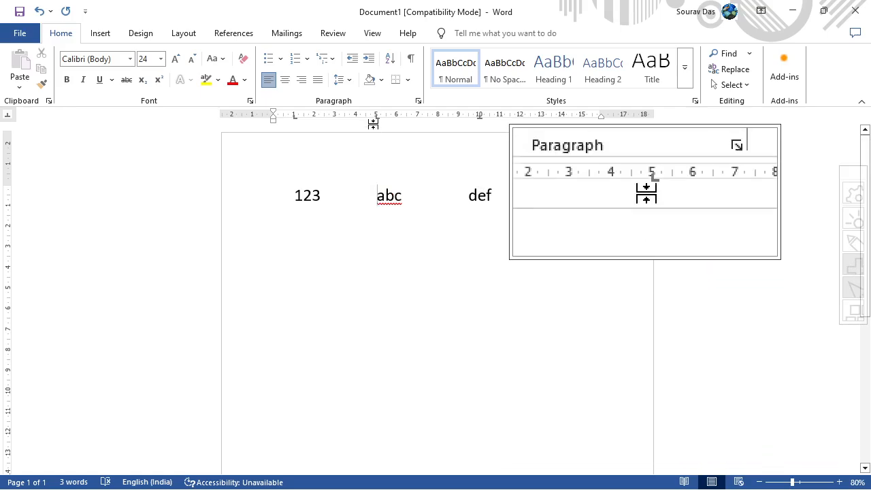
{"action": "left_click", "coordinate": [469, 197]}
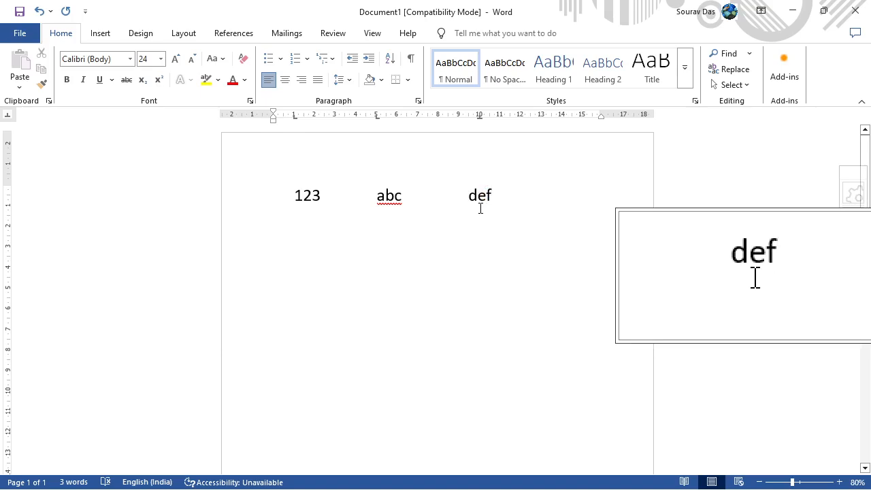
{"action": "type", "text": "gh"}
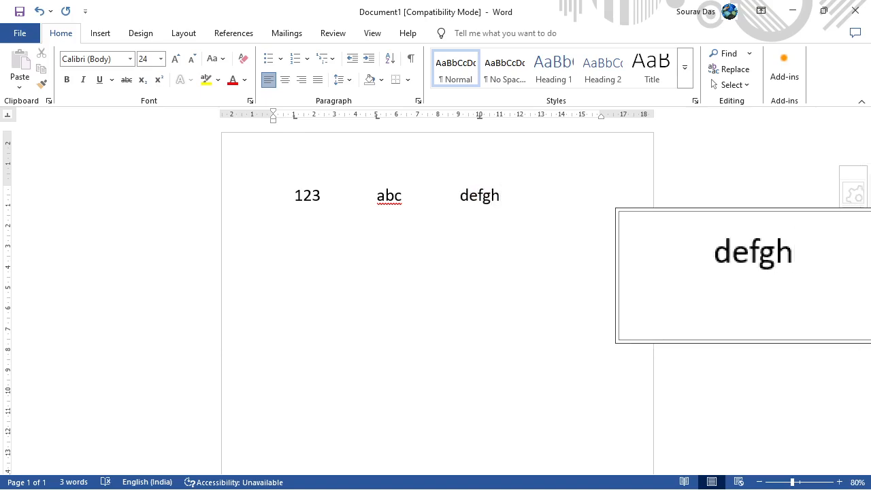
{"action": "type", "text": "i"}
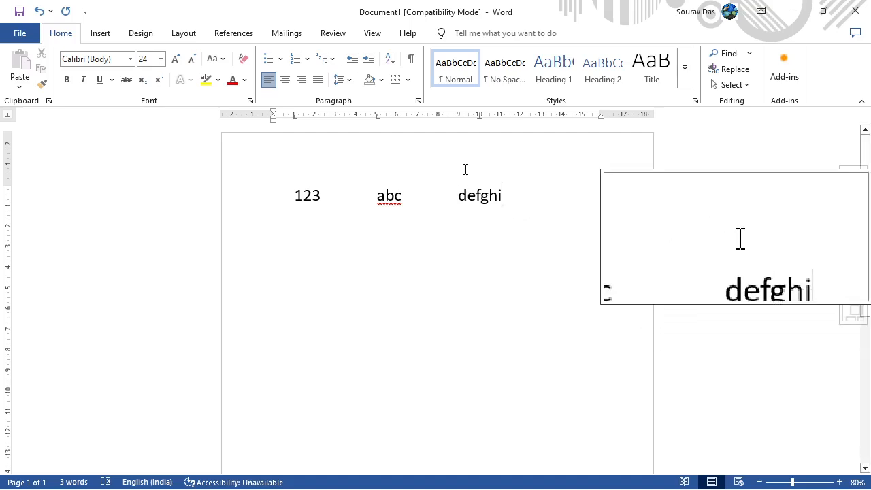
Step: Add a right tab stop at 14 on the horizontal ruler and enter xyzsf at that stop
{"action": "left_click", "coordinate": [9, 118]}
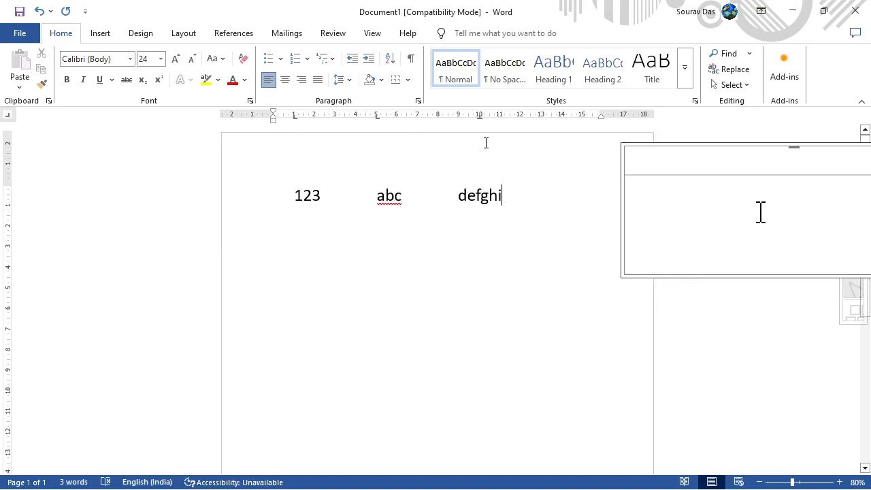
{"action": "left_click", "coordinate": [562, 117]}
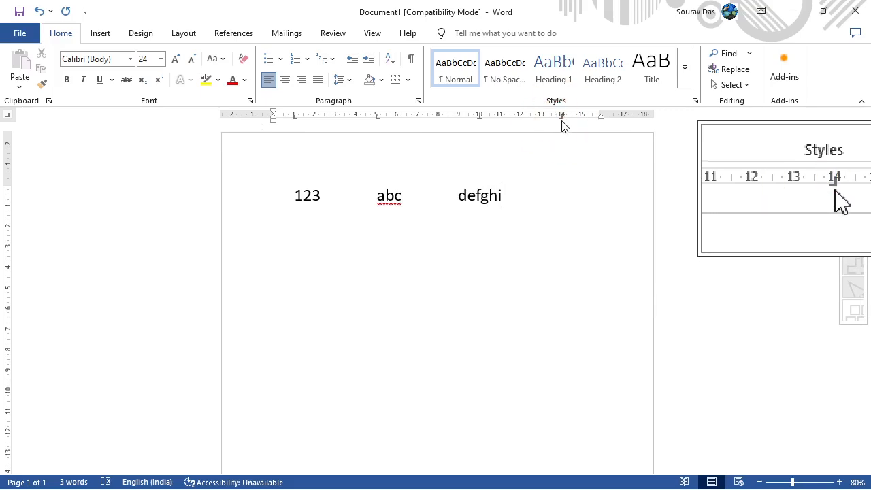
{"action": "left_click", "coordinate": [505, 200]}
{"action": "key", "text": "Tab"}
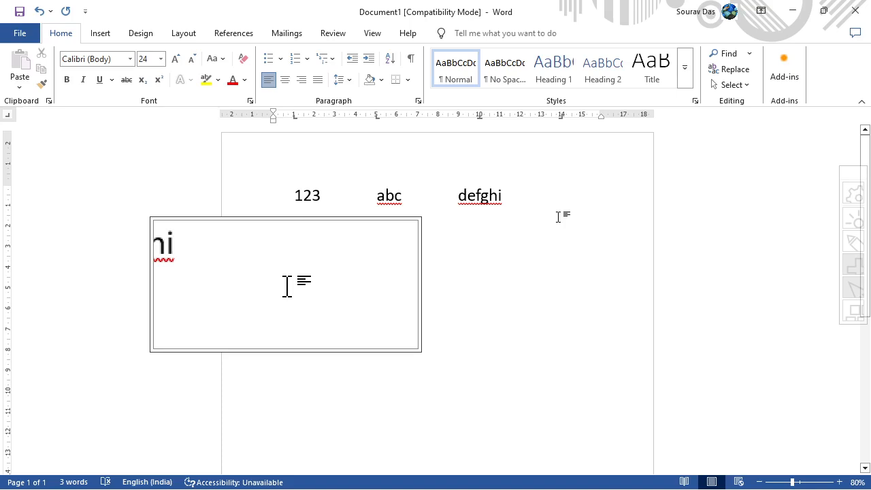
{"action": "type", "text": "z"}
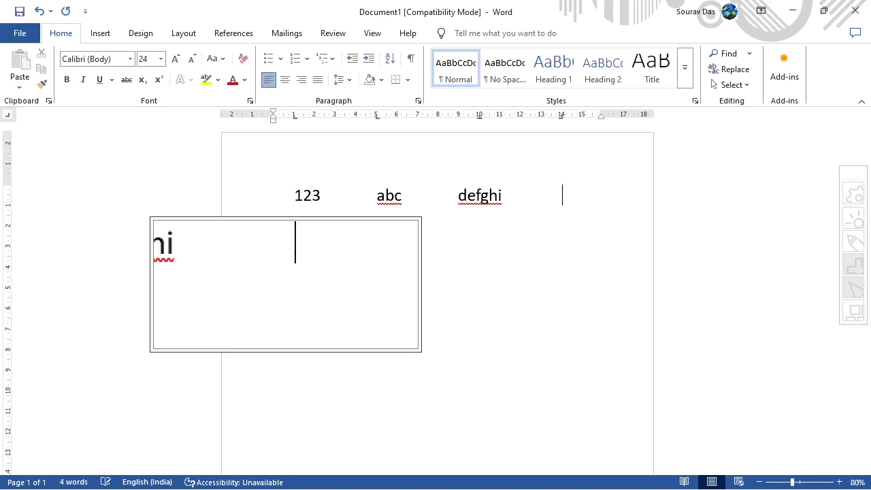
{"action": "type", "text": "yz"}
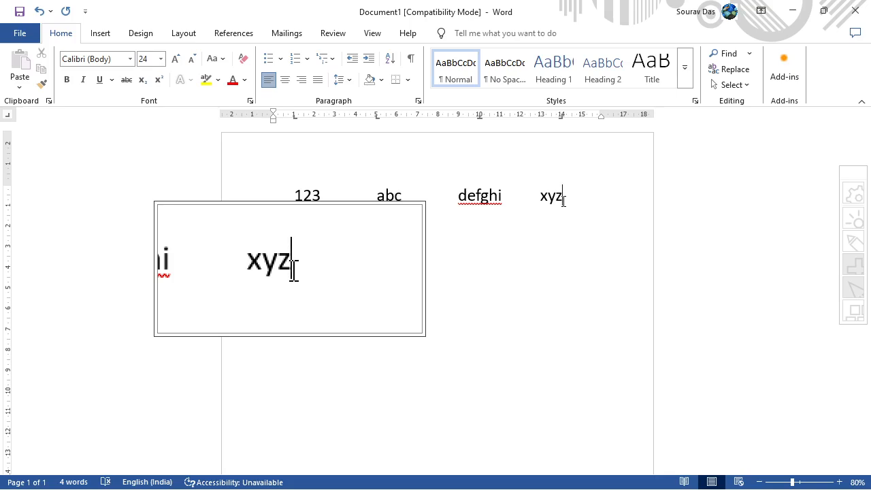
{"action": "type", "text": "sfdf"}
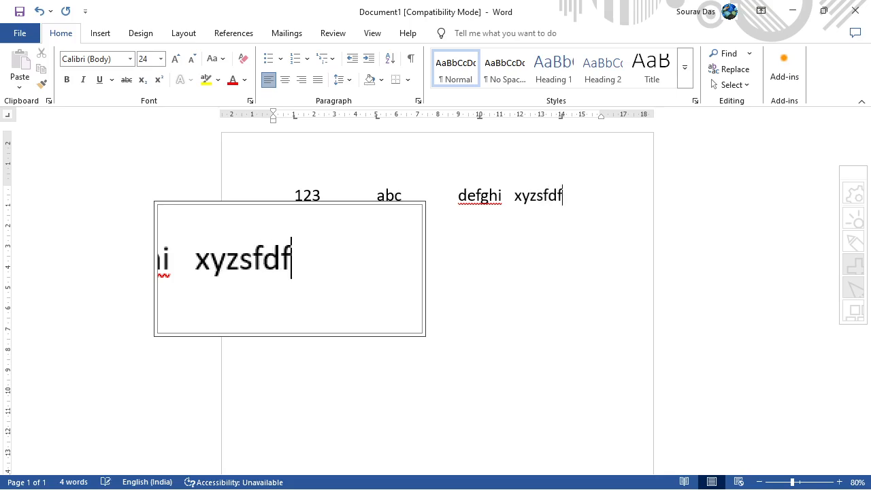
{"action": "key", "text": "BackSpace"}
{"action": "key", "text": "BackSpace"}
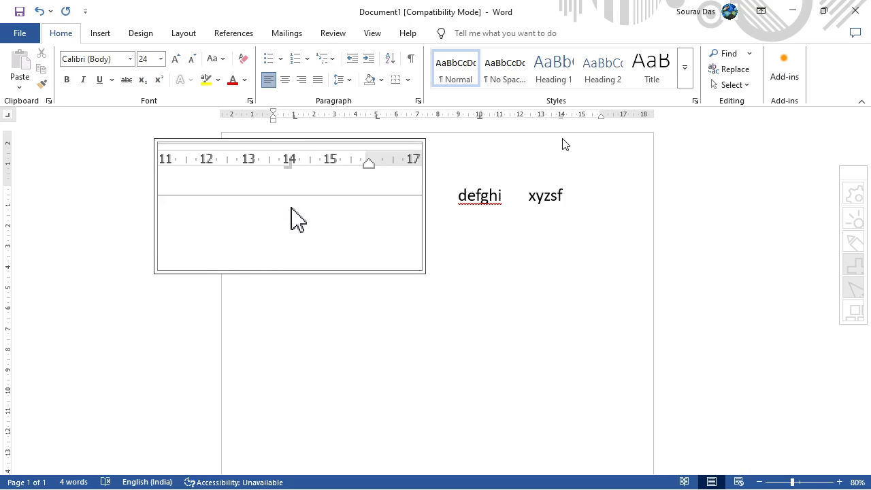
Step: Remove the tab stops at 14, 10, 5 and 1 from the horizontal ruler
{"action": "left_click_drag", "start_coordinate": [563, 144], "coordinate": [563, 140]}
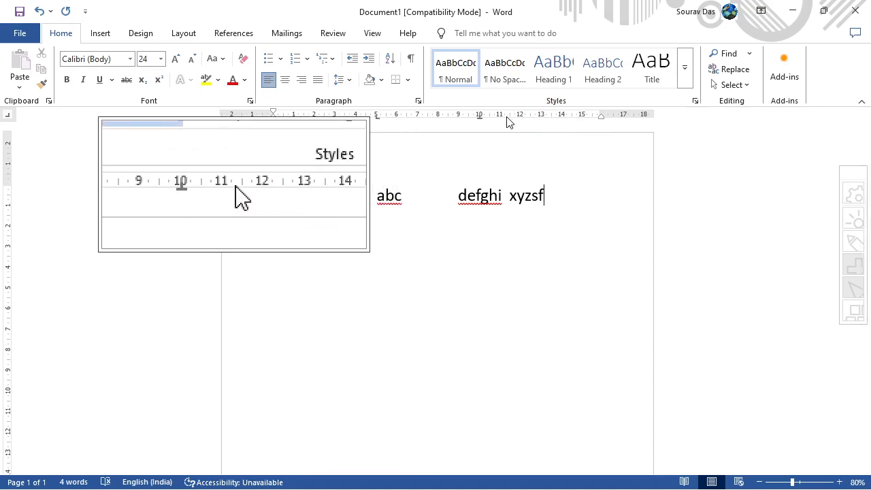
{"action": "mouse_move", "coordinate": [479, 124]}
{"action": "left_mouse_down"}
{"action": "mouse_move", "coordinate": [484, 154]}
{"action": "mouse_move", "coordinate": [483, 145]}
{"action": "left_mouse_up"}
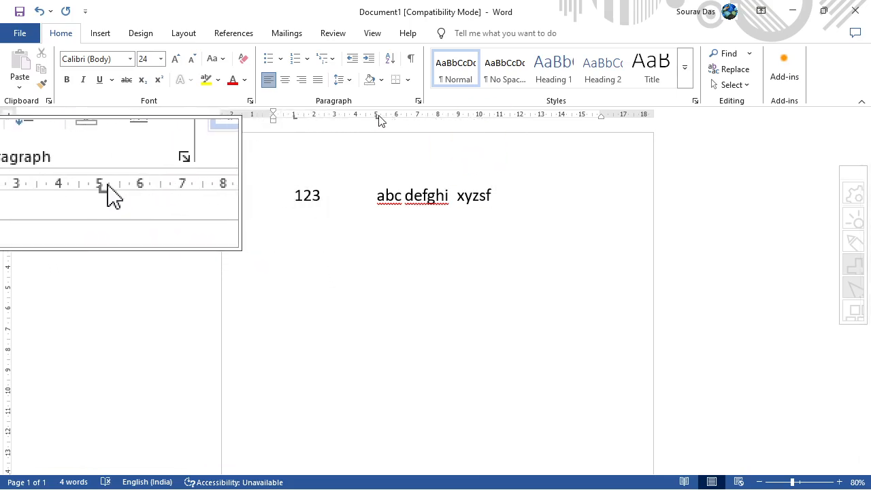
{"action": "left_click_drag", "start_coordinate": [376, 121], "coordinate": [379, 143]}
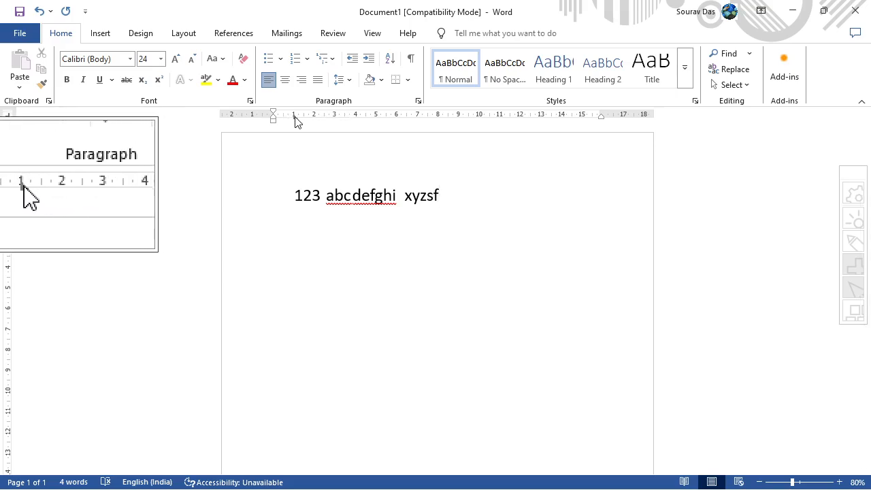
{"action": "left_click_drag", "start_coordinate": [295, 121], "coordinate": [295, 145]}
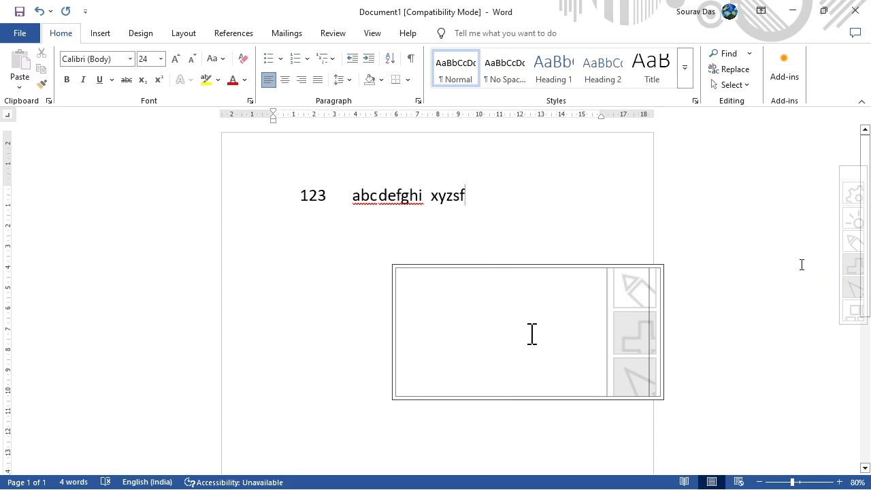
Step: Delete all the sample text and tab spaces from the first line
{"action": "key", "text": "BackSpace"}
{"action": "key", "text": "BackSpace"}
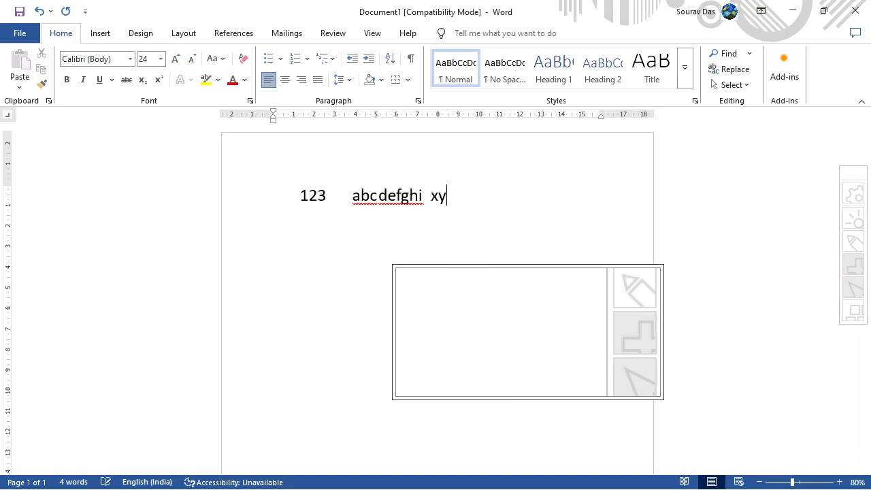
{"action": "key", "text": "BackSpace"}
{"action": "key", "text": "BackSpace"}
{"action": "key", "text": "BackSpace"}
{"action": "key", "text": "BackSpace"}
{"action": "key", "text": "BackSpace"}
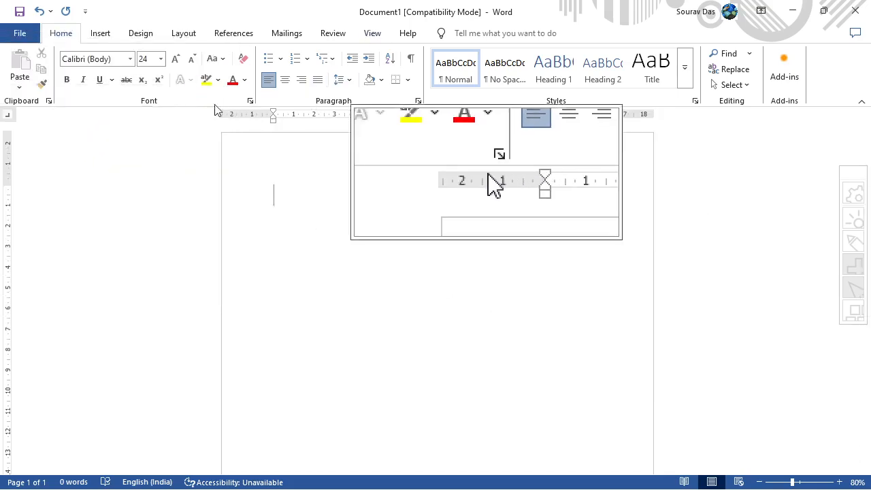
Step: Add a decimal tab stop at 4 on the horizontal ruler and enter 100.50 at that stop
{"action": "left_click", "coordinate": [8, 115]}
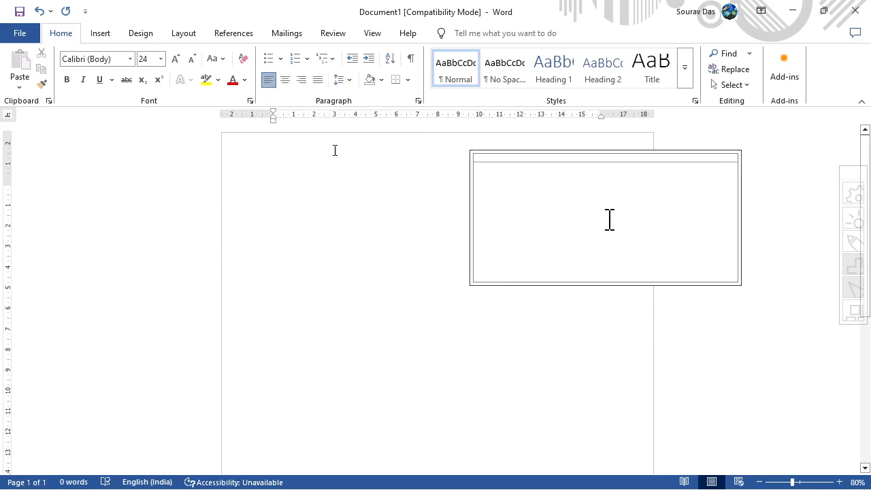
{"action": "left_click", "coordinate": [355, 116]}
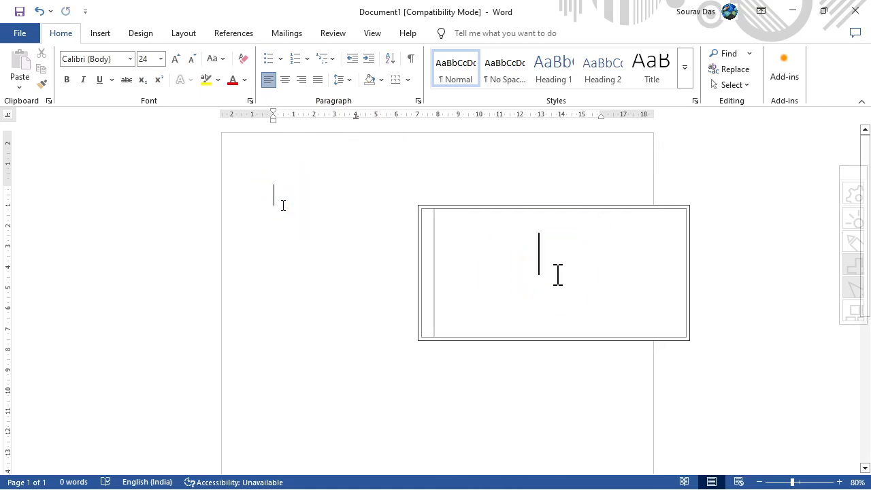
{"action": "key", "text": "Tab"}
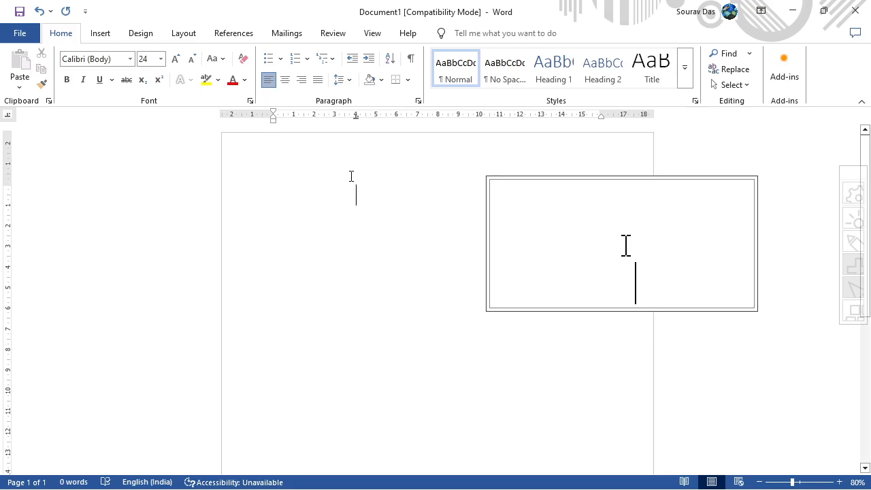
{"action": "type", "text": "100"}
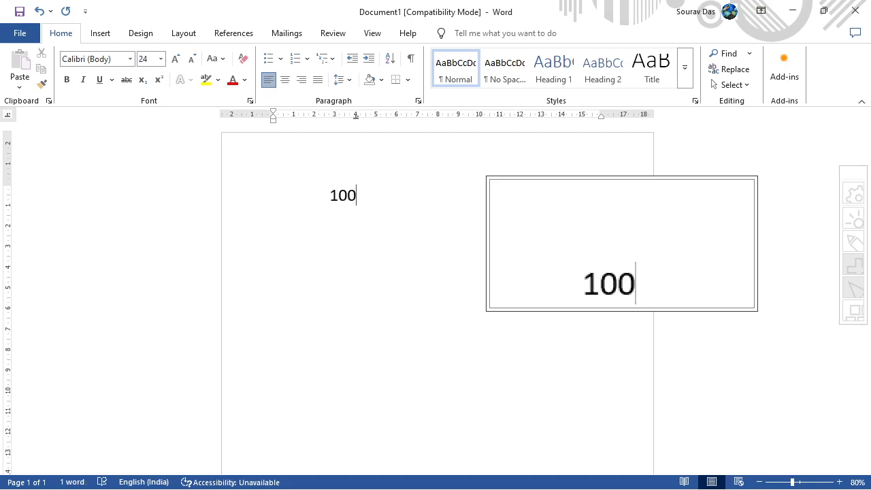
{"action": "type", "text": ".50"}
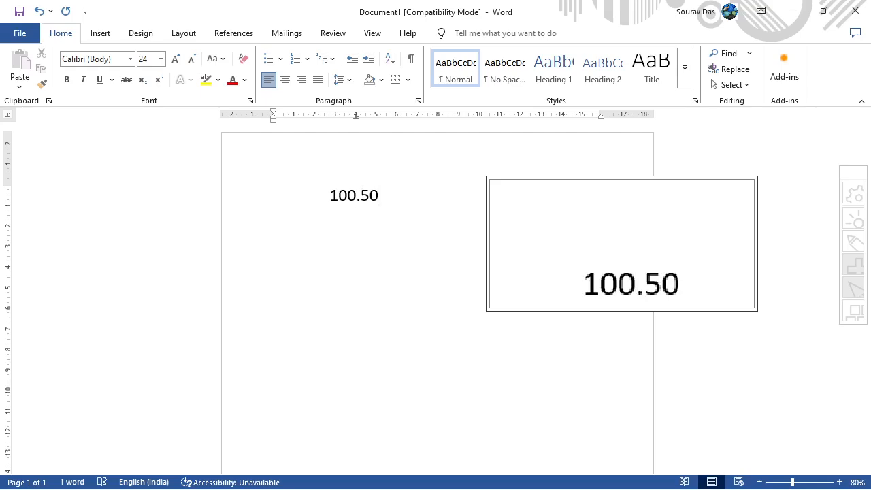
Step: Extend the number on both sides of its decimal point so that it reads 10000.5012
{"action": "type", "text": "0"}
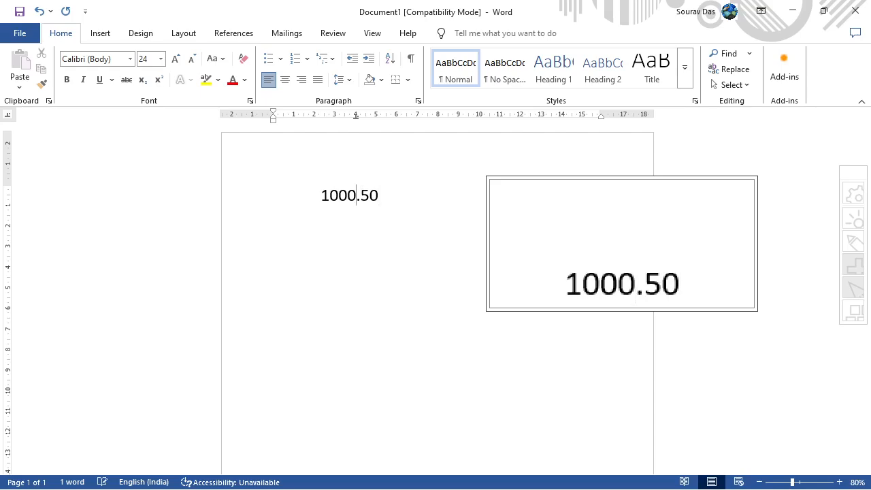
{"action": "type", "text": "0"}
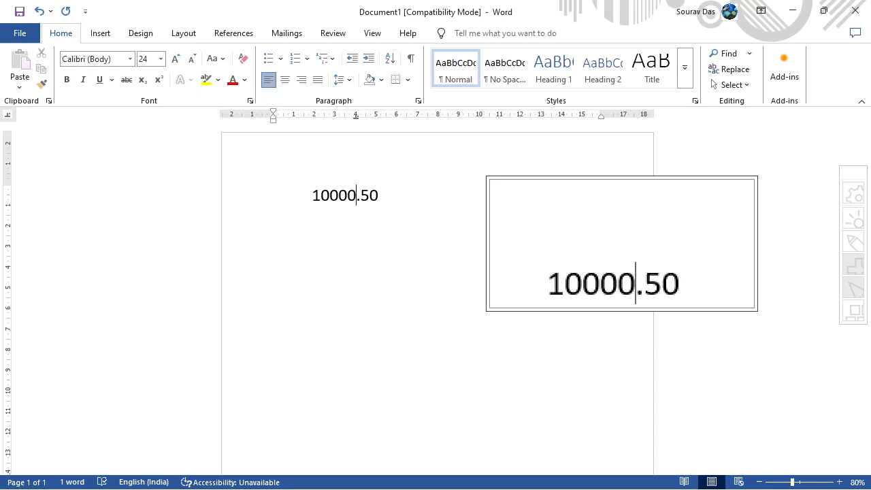
{"action": "key", "text": "Right"}
{"action": "key", "text": "Right"}
{"action": "key", "text": "Right"}
{"action": "type", "text": "12"}
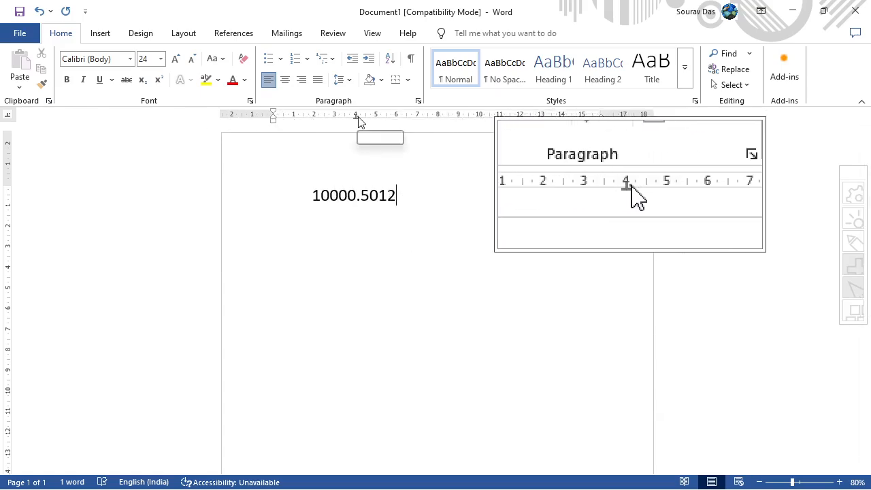
Step: Remove the decimal tab stop at 4 from the ruler and delete the line containing the number
{"action": "left_click_drag", "start_coordinate": [356, 117], "coordinate": [354, 142]}
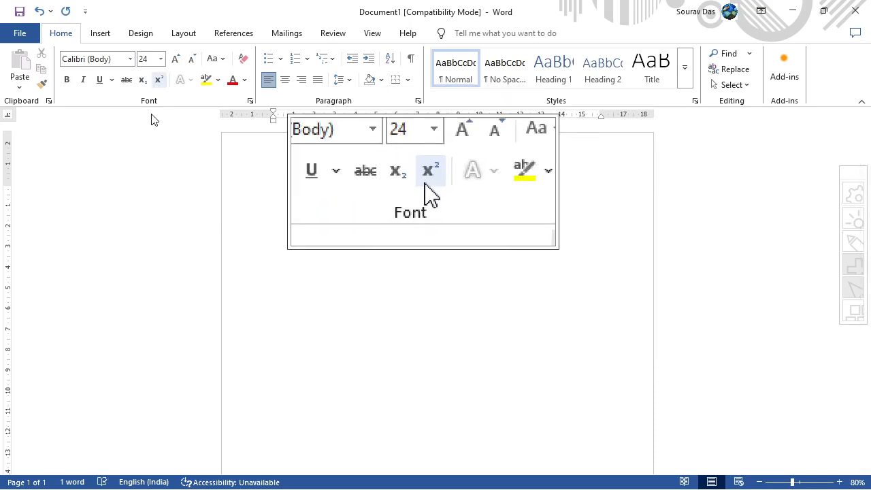
{"action": "left_click", "coordinate": [141, 152]}
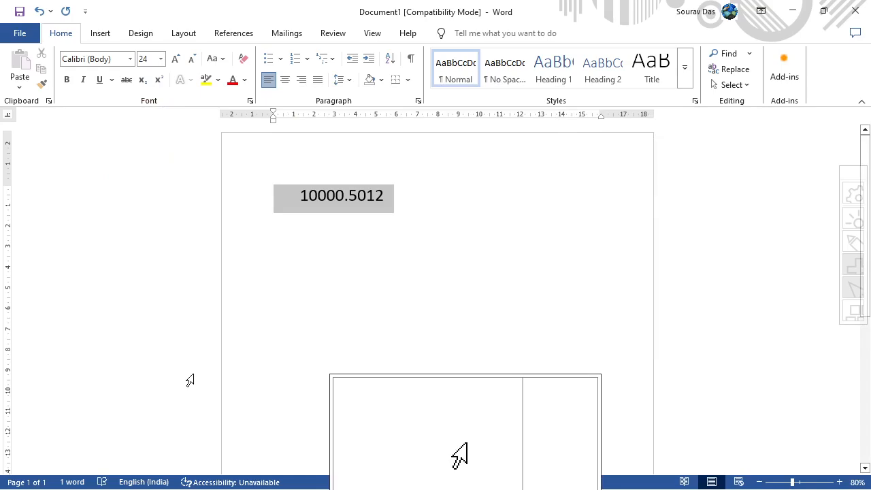
{"action": "key", "text": "Delete"}
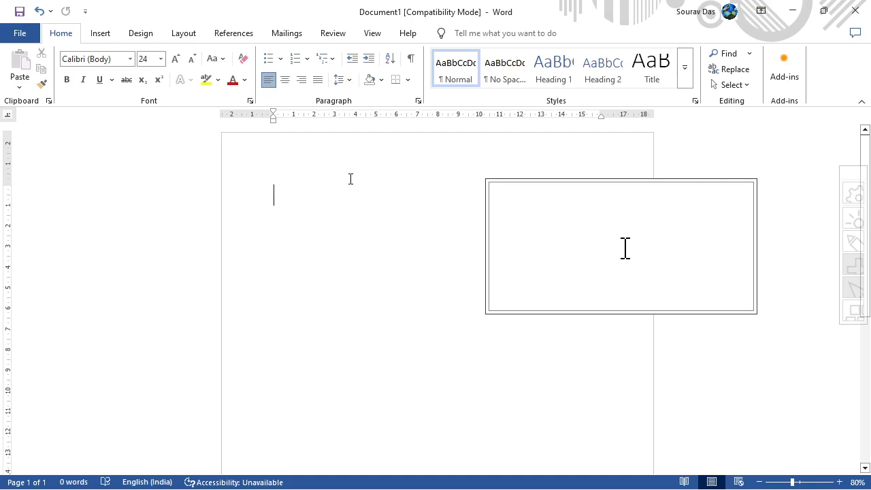
Step: Add bar tab stops at 5 and 8 on the horizontal ruler
{"action": "left_click", "coordinate": [8, 115]}
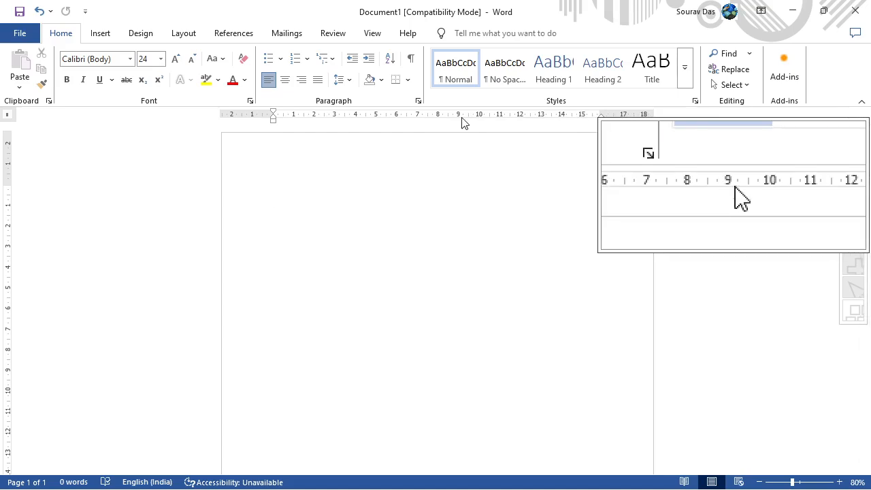
{"action": "left_click", "coordinate": [375, 116]}
{"action": "key", "text": "Tab"}
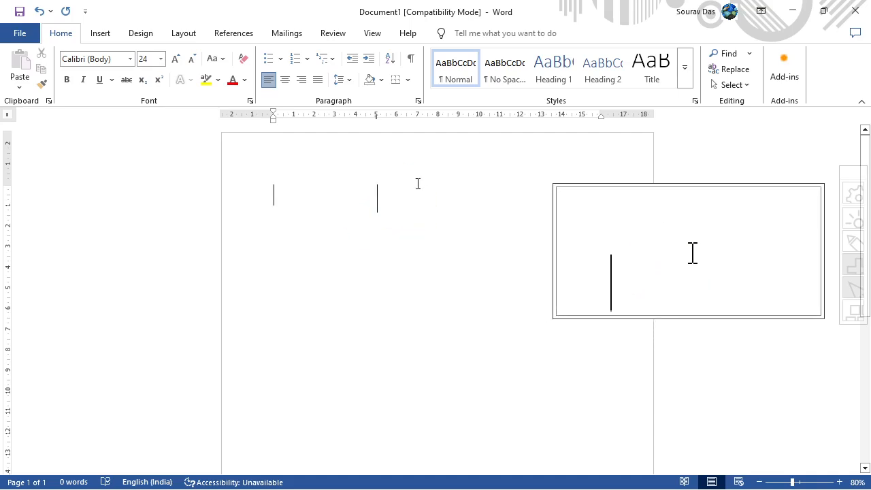
{"action": "left_click", "coordinate": [438, 115]}
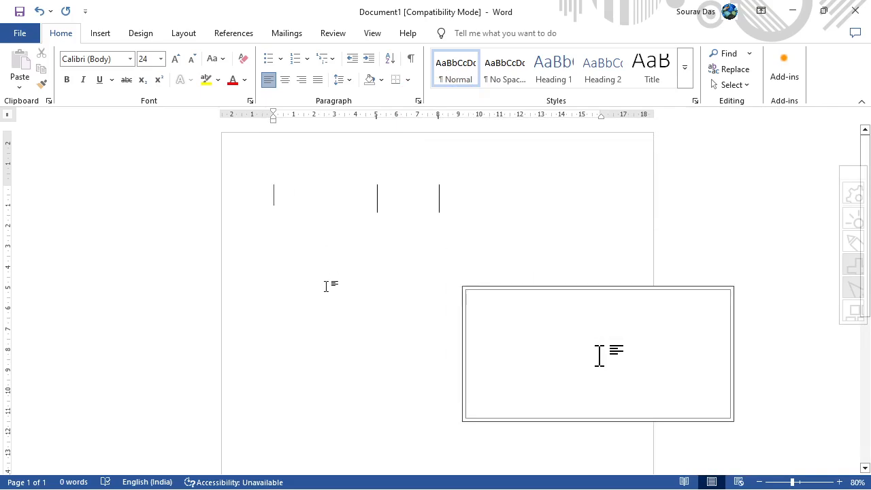
Step: Fill the second to fourth lines with random filler letters running across both bar tabs, and start a new line below
{"action": "key", "text": "Tab"}
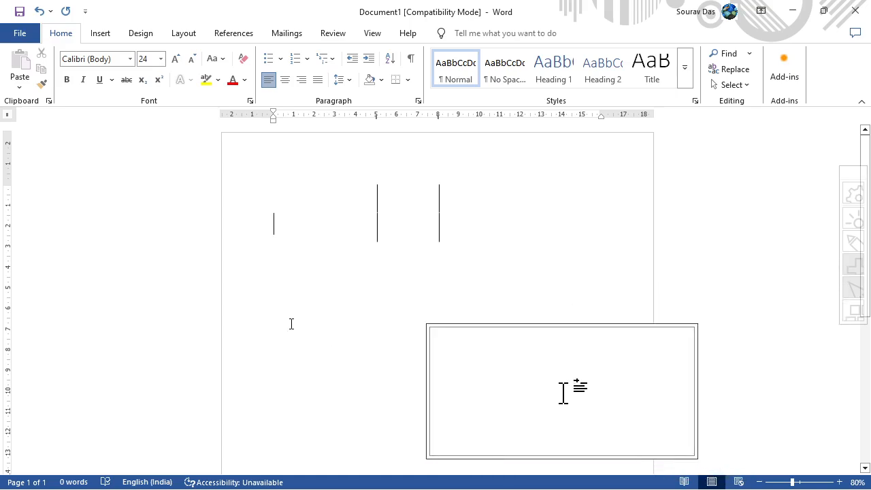
{"action": "type", "text": "dsfsdfsdf"}
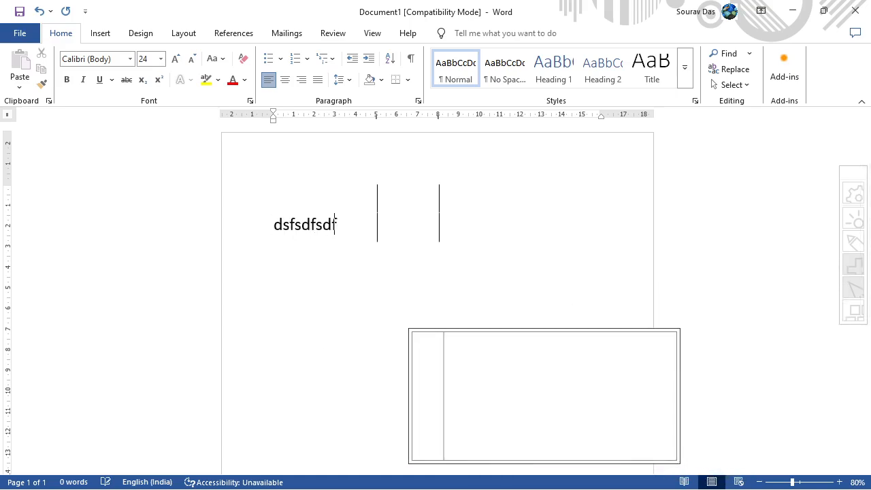
{"action": "type", "text": "dfsdffsdfdfsdfsdfdfsfdfsdfdfsf"}
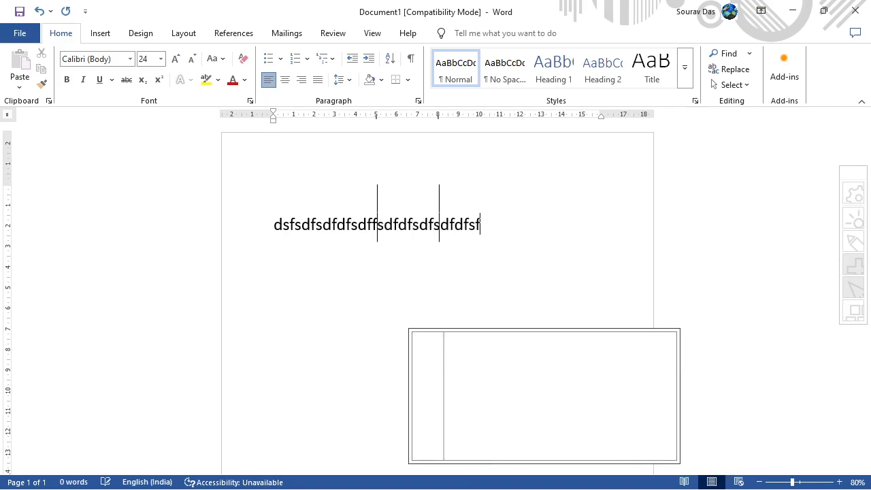
{"action": "type", "text": "s"}
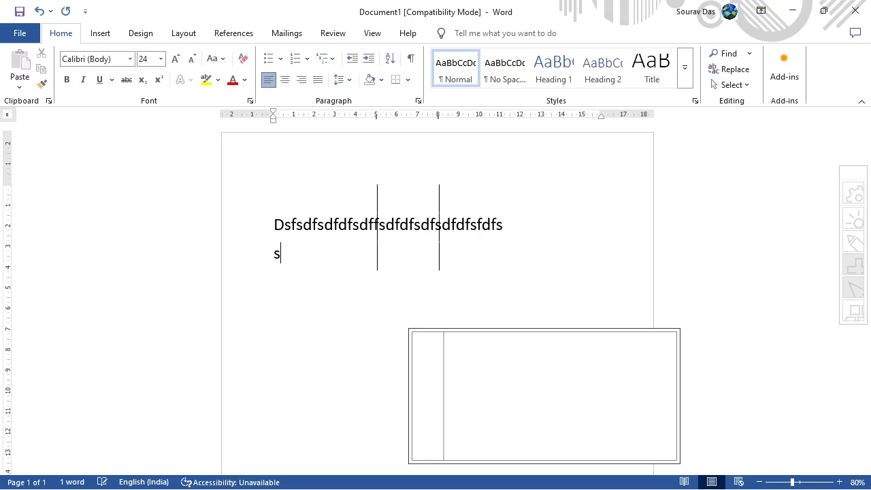
{"action": "type", "text": "dfsdfsdfdfsdffs"}
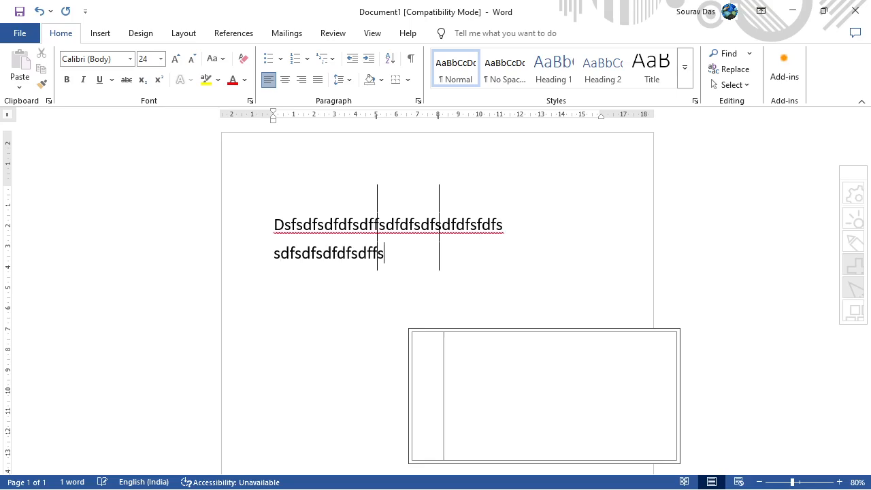
{"action": "type", "text": "dfsdfsdfsdfdfsf"}
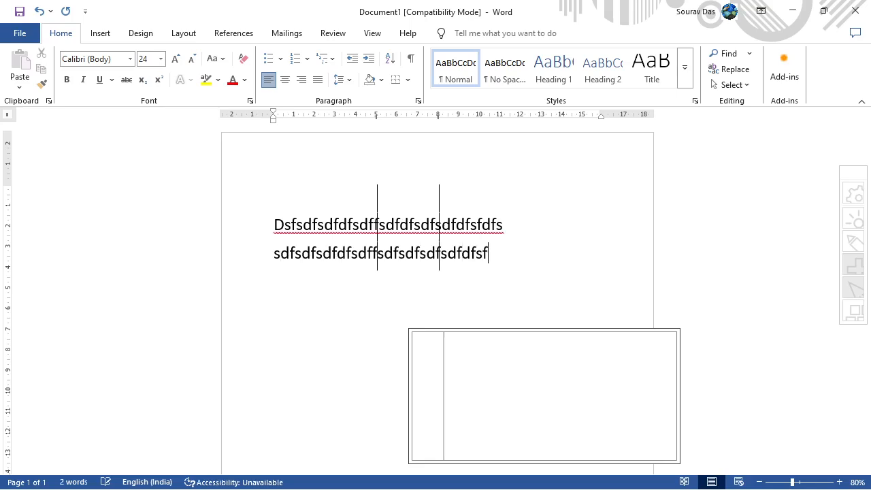
{"action": "type", "text": "dfsdfsdfsdfsd"}
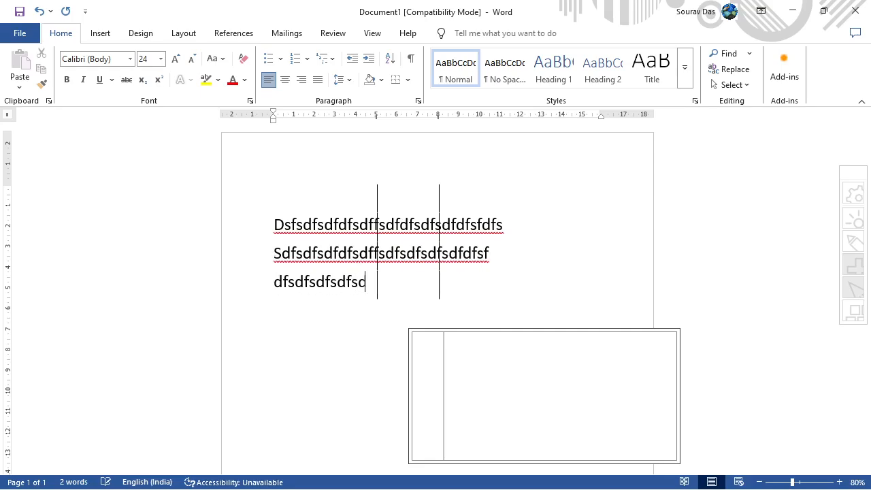
{"action": "type", "text": "fdfsdfsdfsfdfsfd"}
{"action": "key", "text": "Return"}
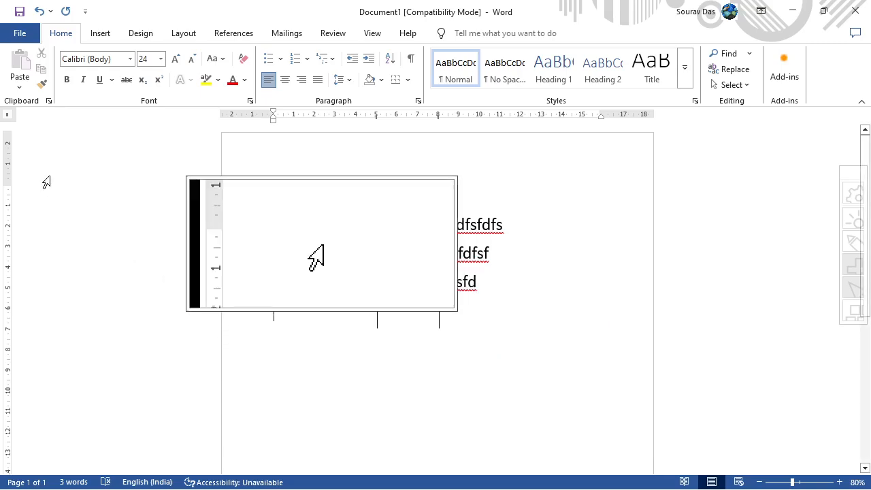
Step: Cycle the ruler's tab selector past the indent markers and through the left, center, right and decimal types back to the bar tab
{"action": "left_click", "coordinate": [10, 116]}
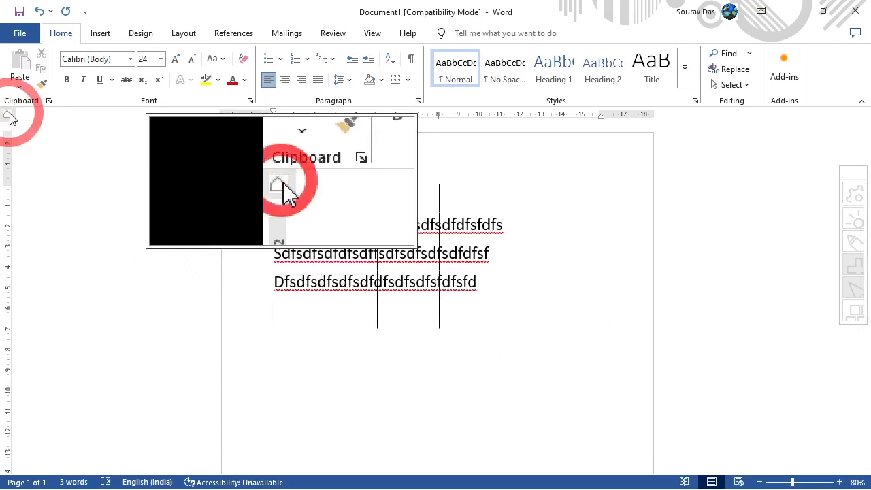
{"action": "left_click", "coordinate": [10, 117]}
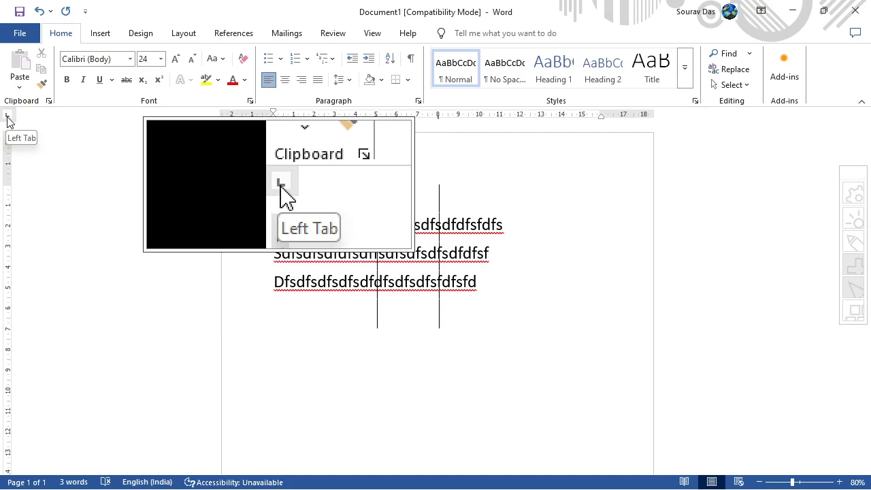
{"action": "left_click", "coordinate": [8, 119]}
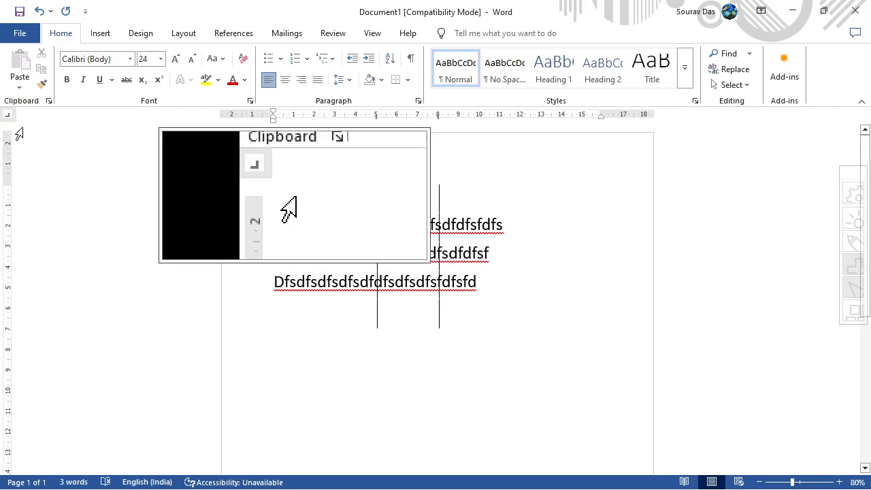
{"action": "left_click", "coordinate": [10, 120]}
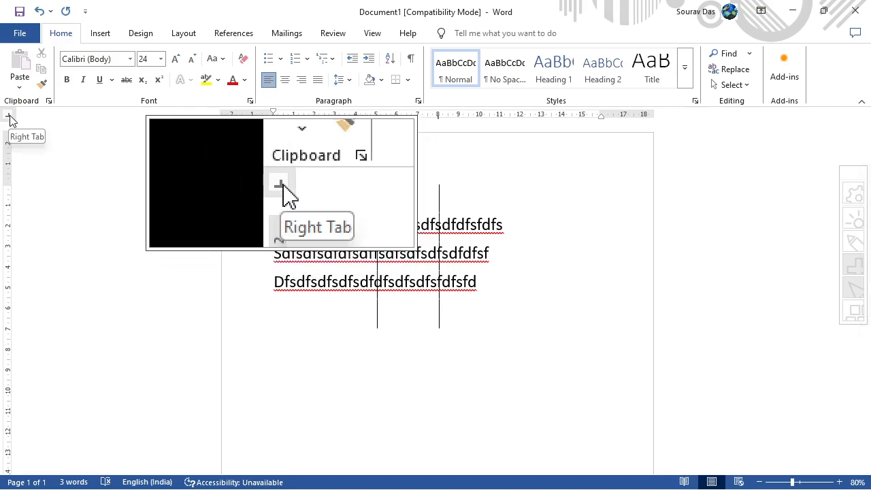
{"action": "left_click", "coordinate": [10, 120]}
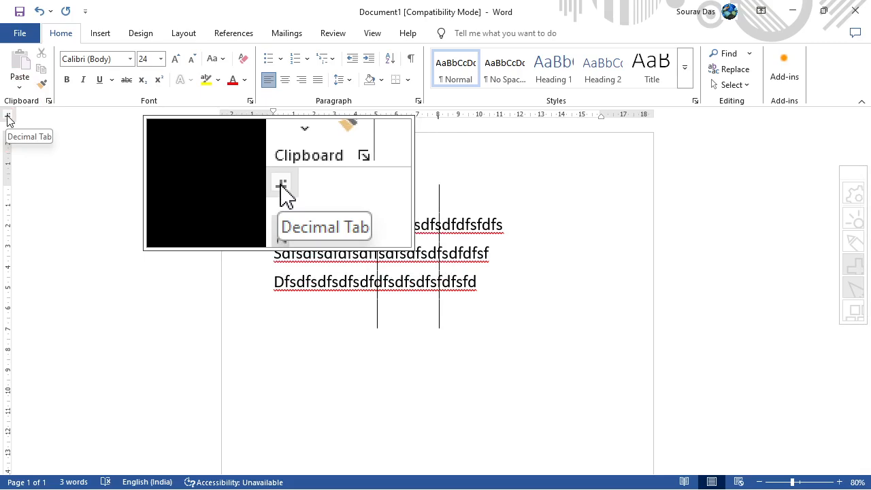
{"action": "left_click", "coordinate": [9, 120]}
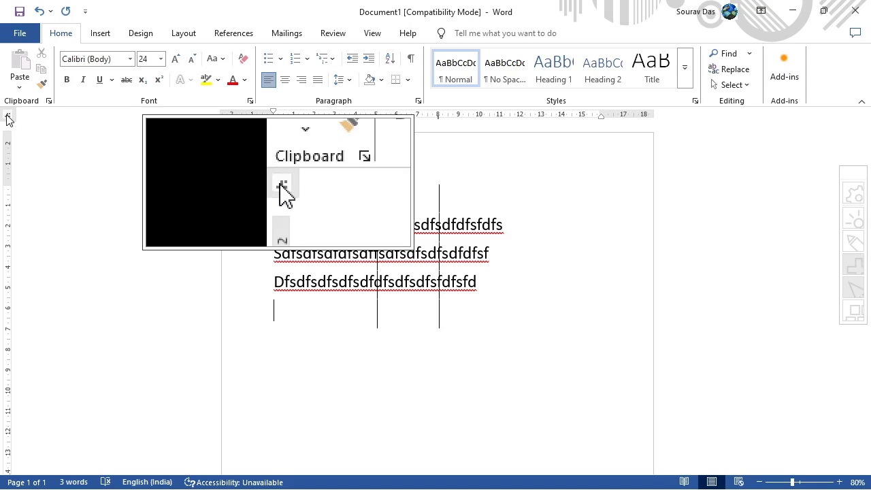
{"action": "left_click", "coordinate": [9, 120]}
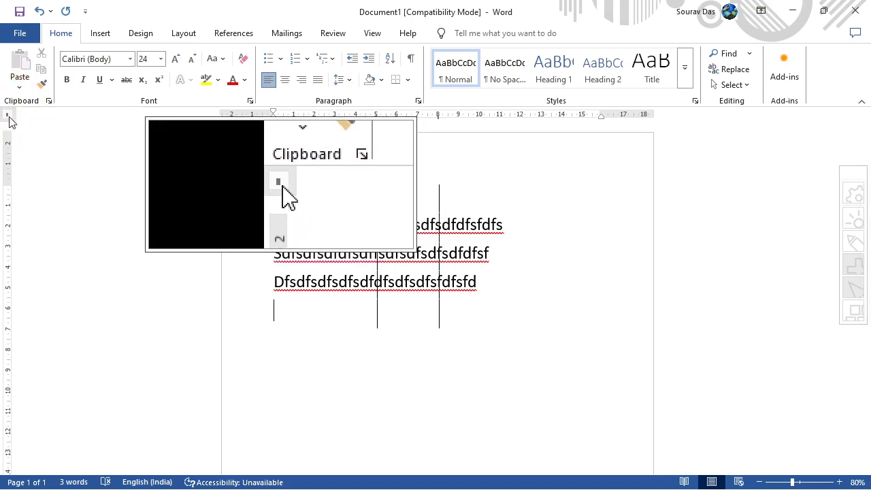